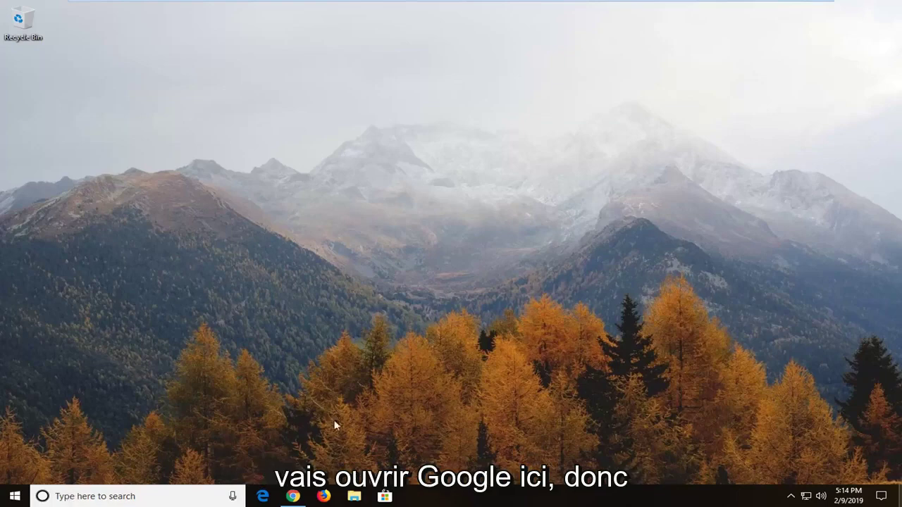
# - Search Google for 'microsoft visual c++ 2008 sp1 redistributable package' in Chrome
pyautogui.click(293, 496)
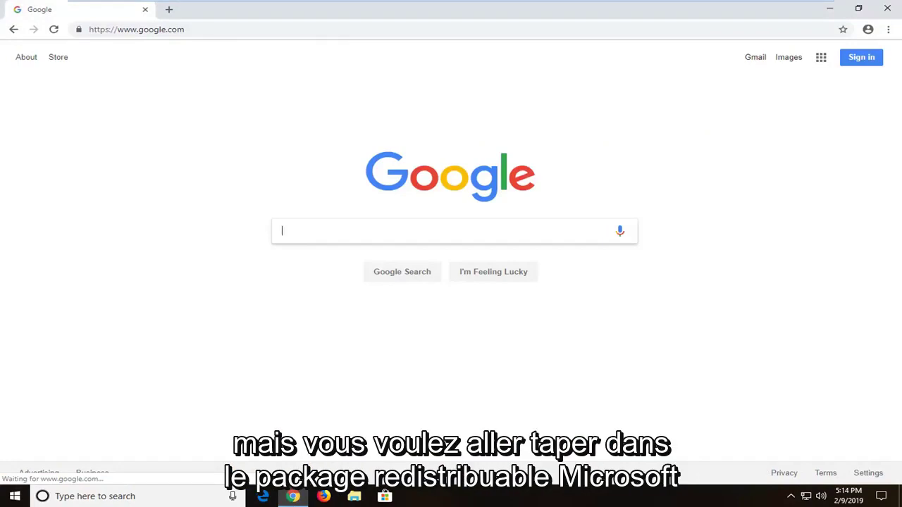
pyautogui.write('microsof')
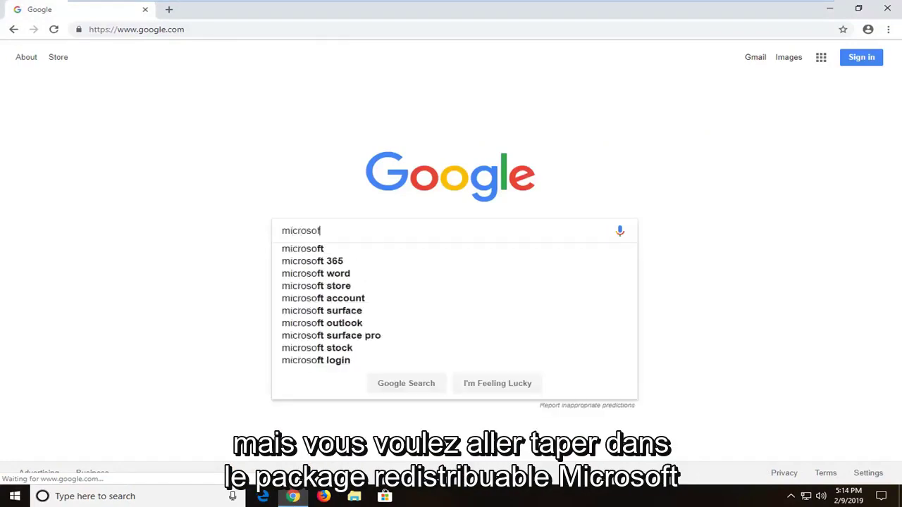
pyautogui.write('t vusi')
pyautogui.press('BackSpace')
pyautogui.press('BackSpace')
pyautogui.press('BackSpace')
pyautogui.write('isu')
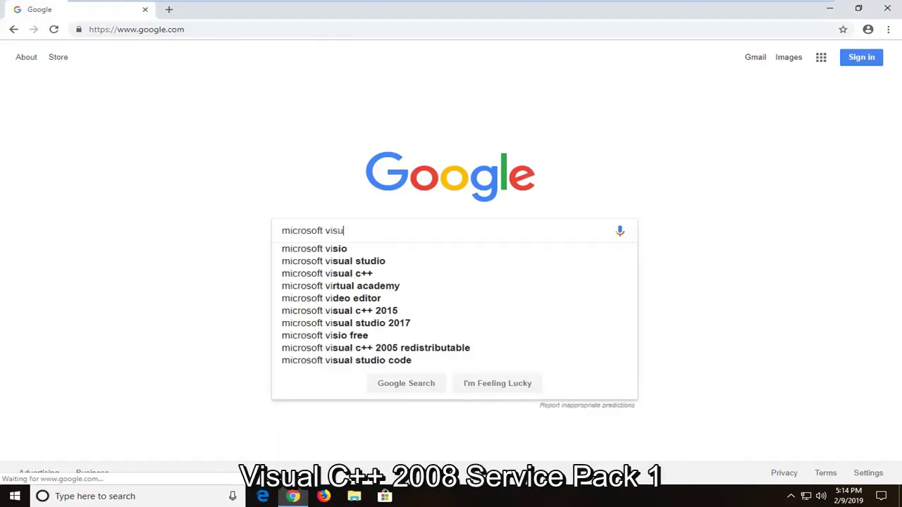
pyautogui.write('al c++ ')
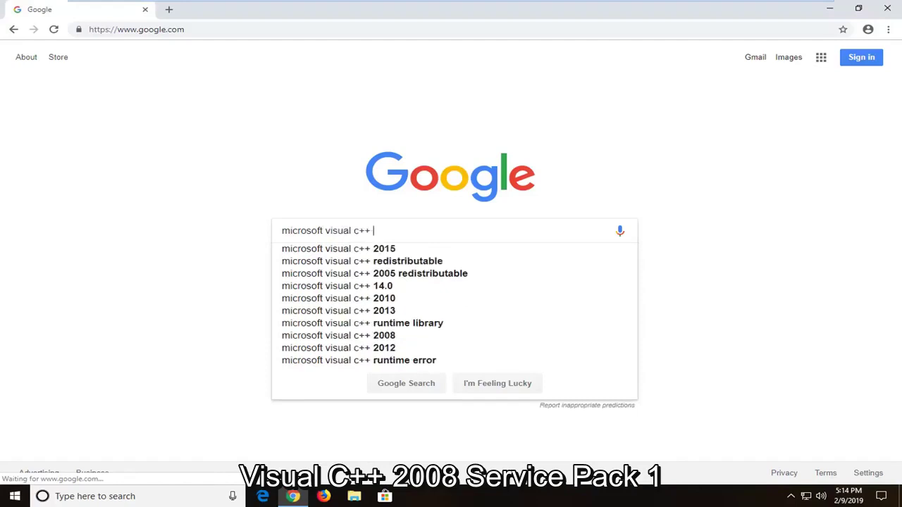
pyautogui.write('2008 ')
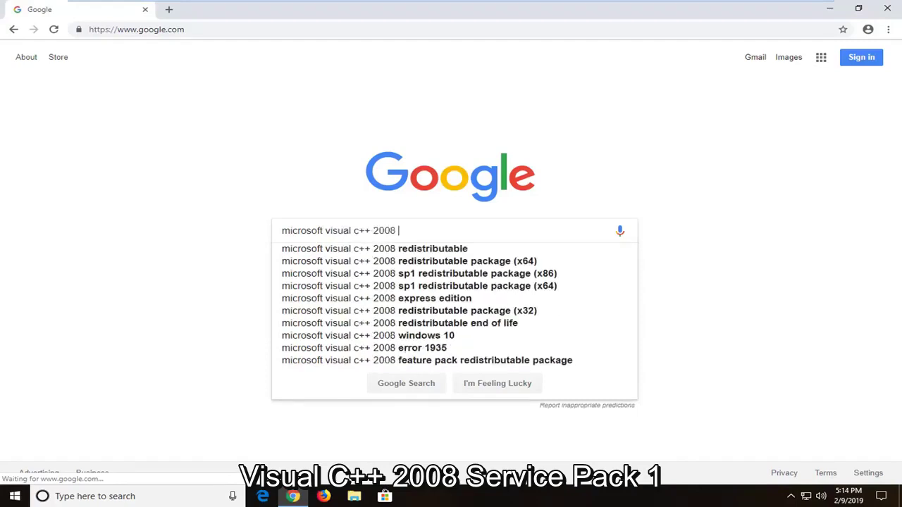
pyautogui.write('SPI1 ')
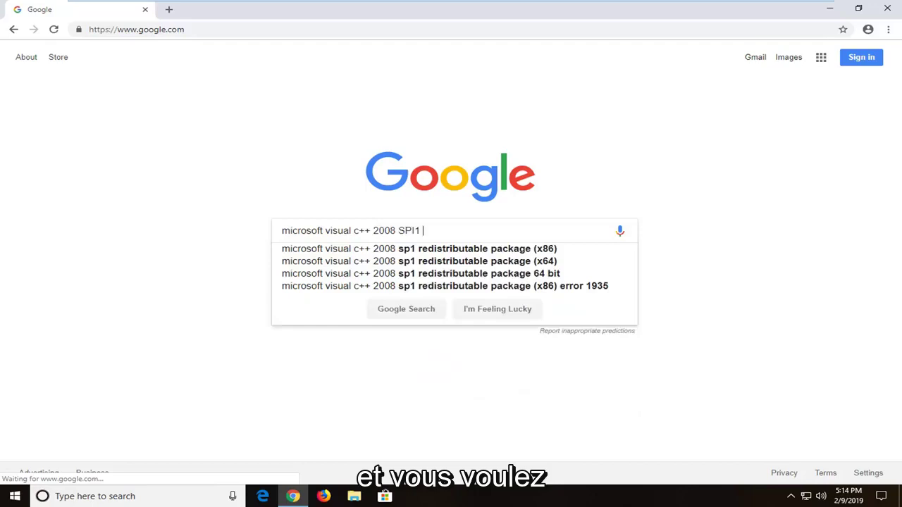
pyautogui.write('re')
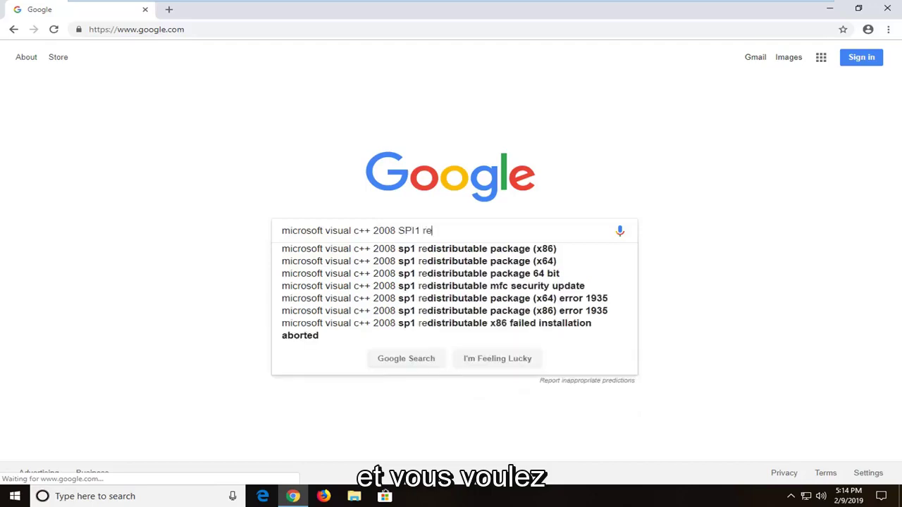
pyautogui.press('Down')
pyautogui.press('BackSpace')
pyautogui.press('BackSpace')
pyautogui.press('BackSpace')
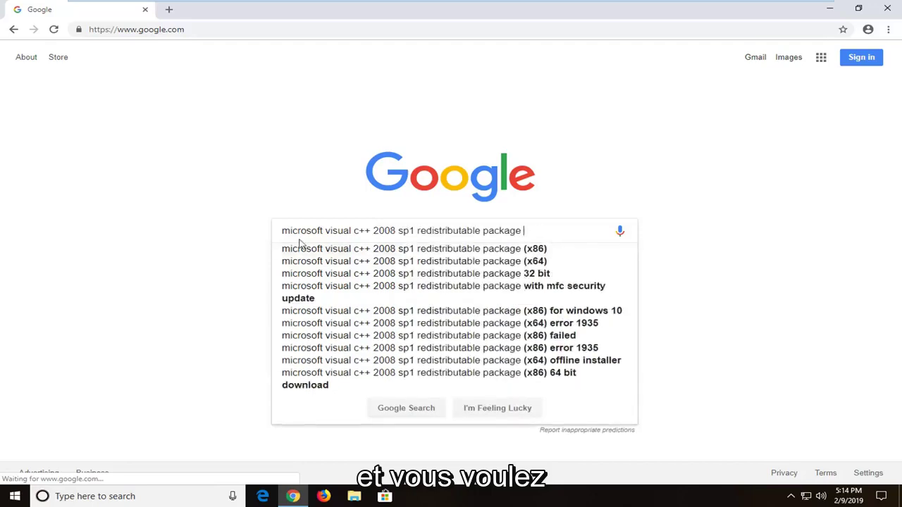
pyautogui.press('Return')
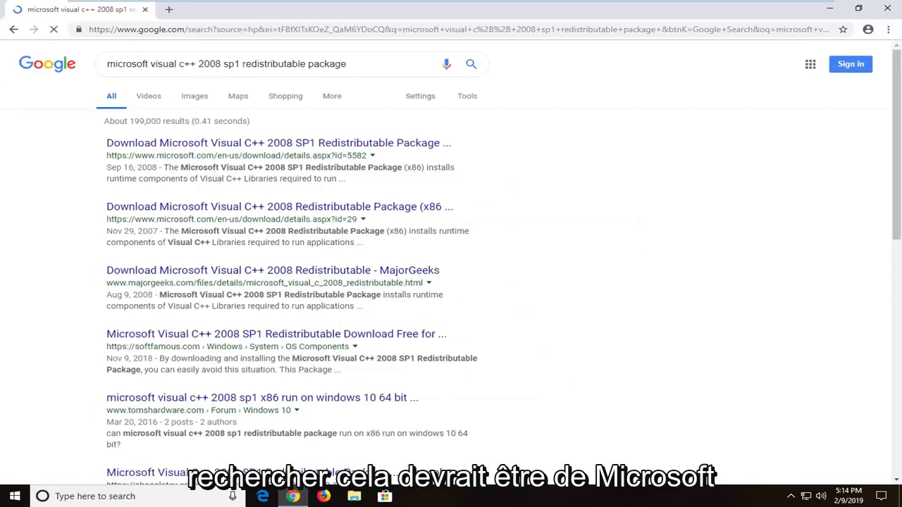
# - Open the official microsoft.com download result for the x86 package and scroll through it
pyautogui.click(243, 144)
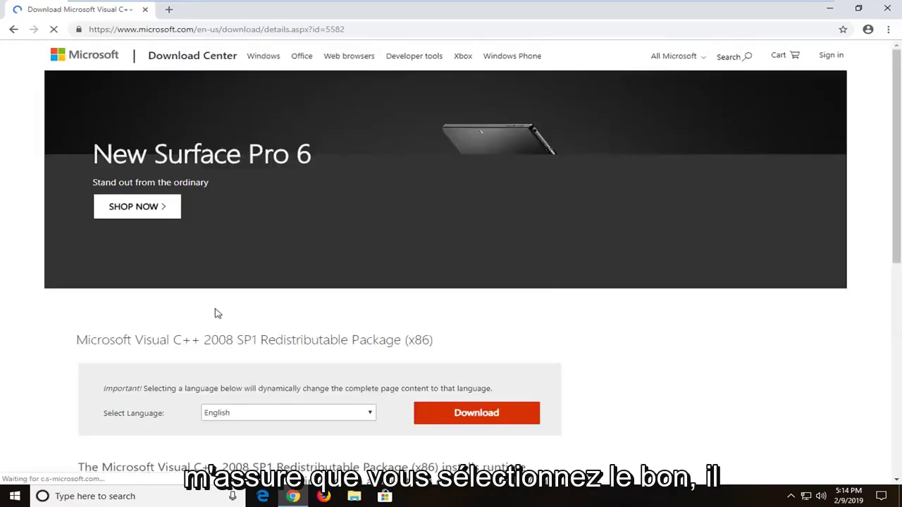
pyautogui.scroll(-2, 216, 315)
pyautogui.scroll(-2, 193, 326)
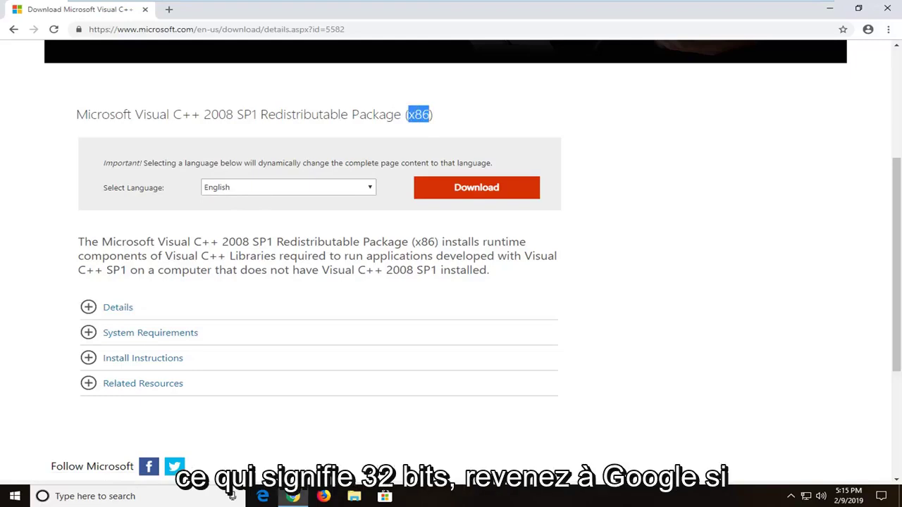
pyautogui.click(231, 496)
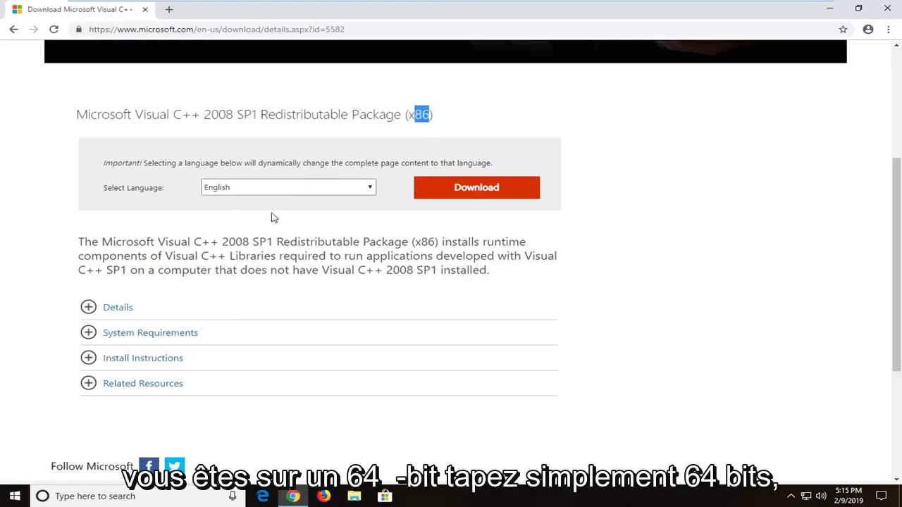
pyautogui.click(605, 153)
# - Check the Select Language list and keep English as the download language
pyautogui.click(220, 195)
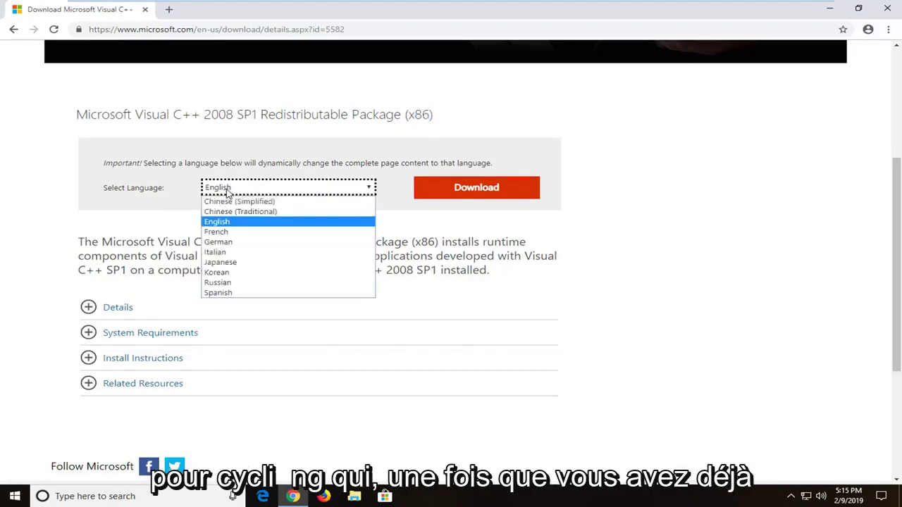
pyautogui.press('Up')
pyautogui.press('Up')
pyautogui.press('Down')
pyautogui.click(68, 205)
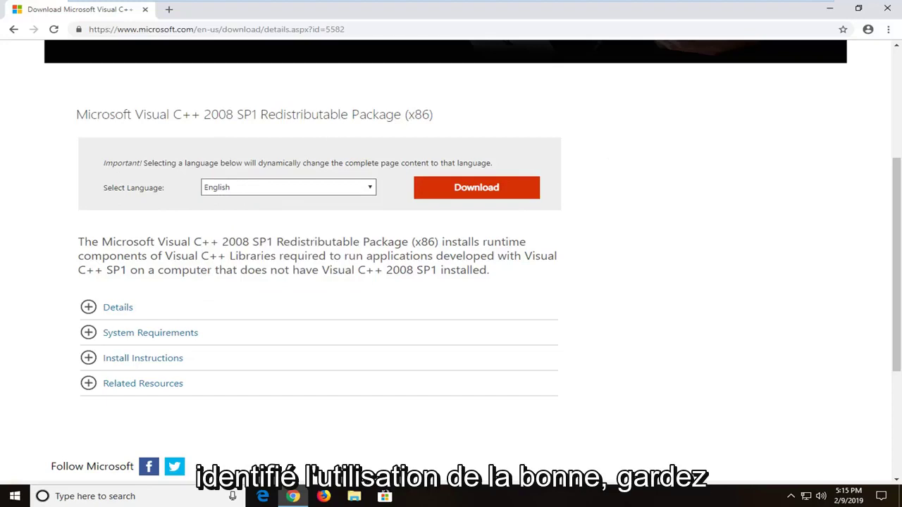
pyautogui.doubleClick(424, 114)
pyautogui.click(604, 152)
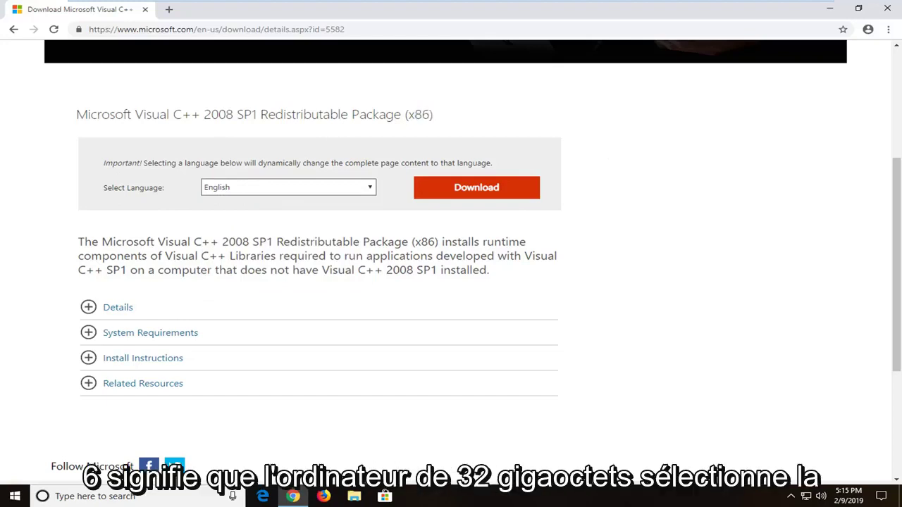
pyautogui.doubleClick(423, 114)
pyautogui.click(517, 123)
pyautogui.click(212, 188)
pyautogui.click(345, 222)
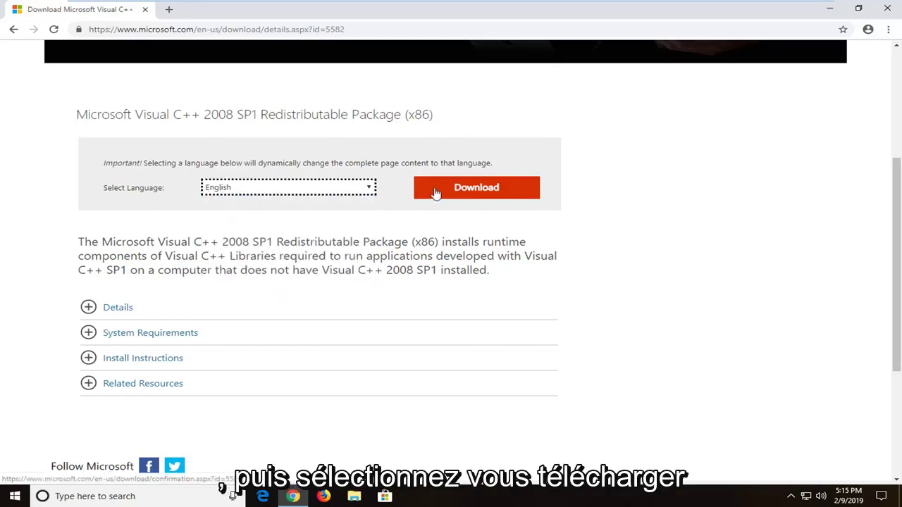
# - Download vcredist_x86.exe and open it from the download bar
pyautogui.click(476, 196)
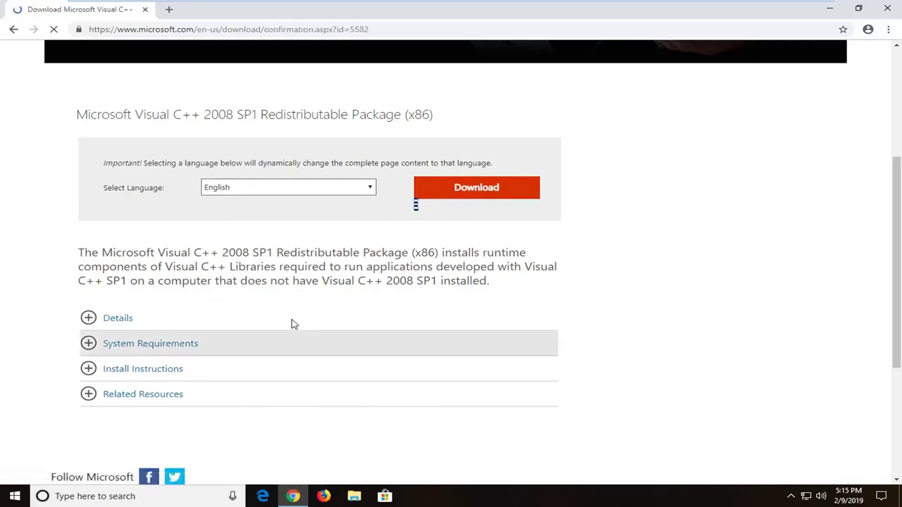
pyautogui.scroll(-2, 295, 324)
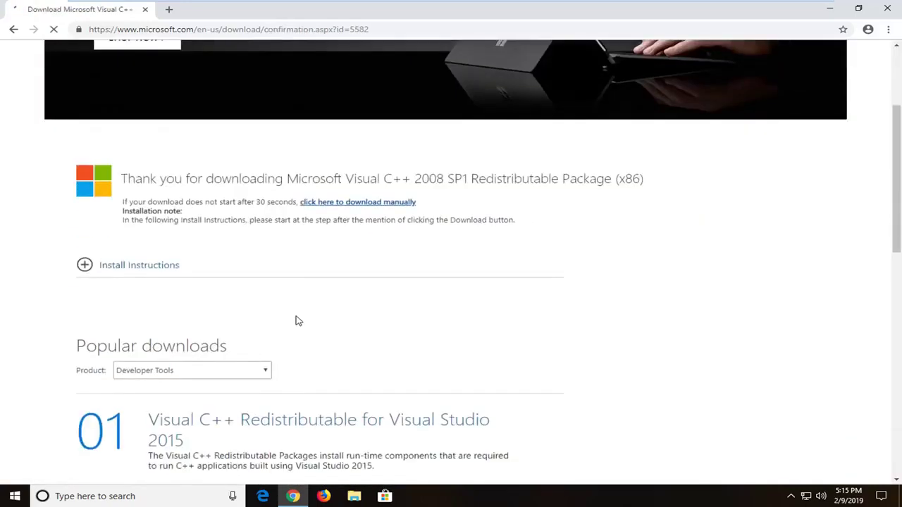
pyautogui.scroll(-3, 295, 322)
pyautogui.scroll(4, 288, 326)
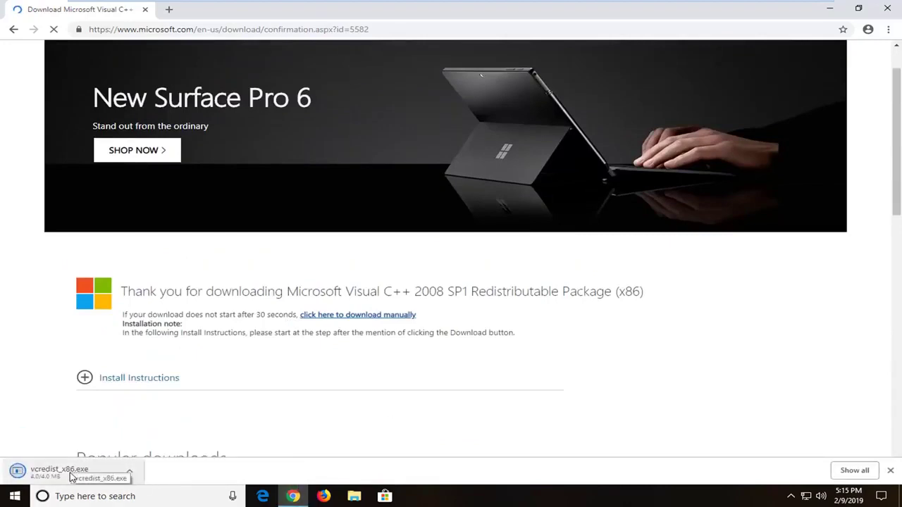
pyautogui.click(71, 477)
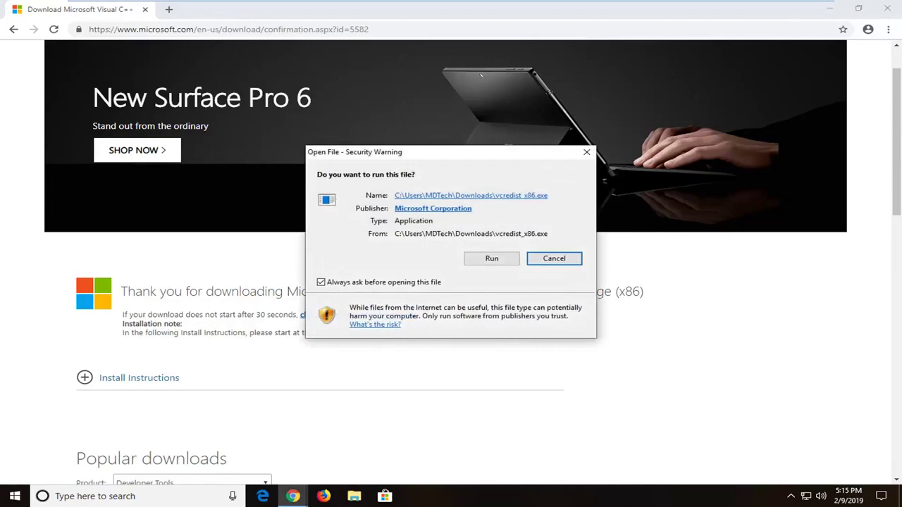
# - Minimize Chrome and choose Run in the security warning for vcredist_x86.exe
pyautogui.click(828, 9)
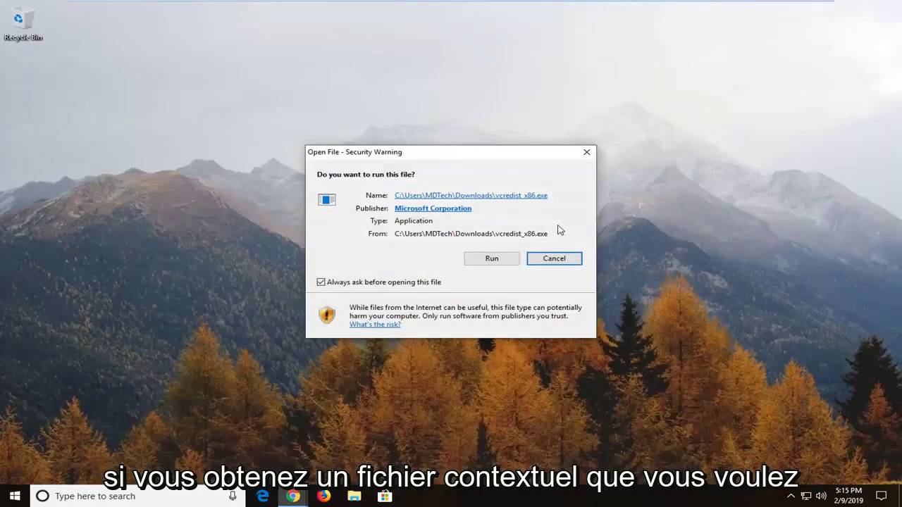
pyautogui.click(486, 259)
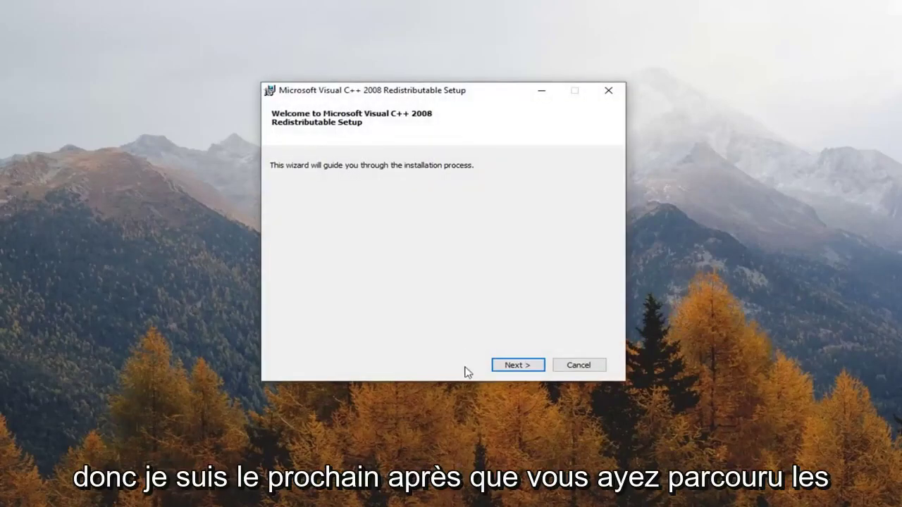
# - Accept the license terms, install the redistributable, and put away the completed setup window
pyautogui.click(498, 367)
pyautogui.click(302, 336)
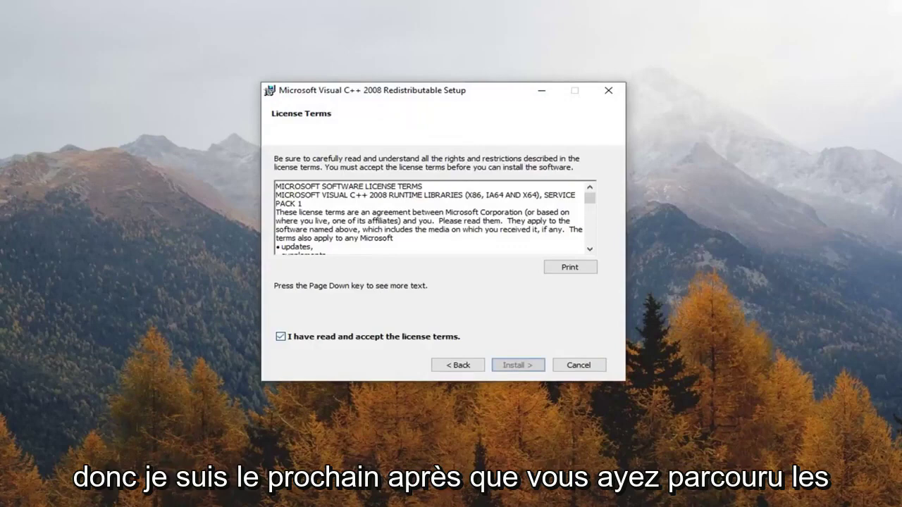
pyautogui.scroll(-3, 429, 218)
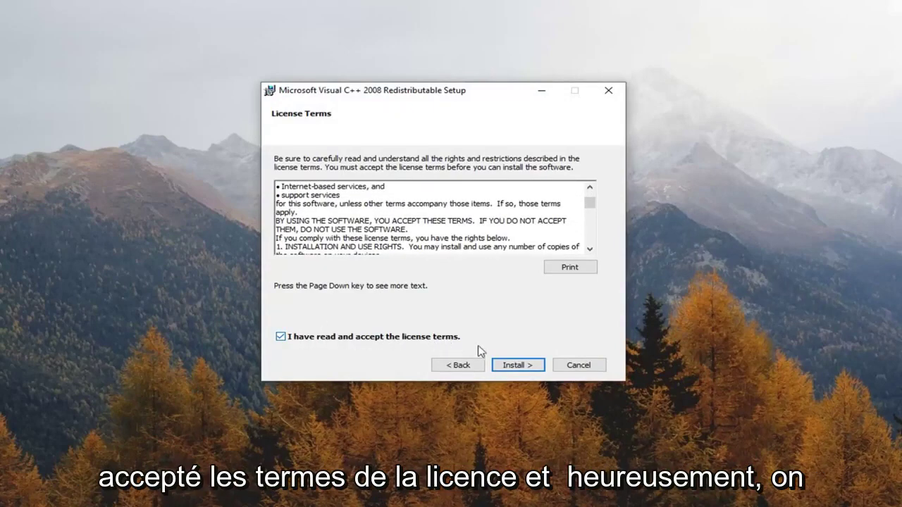
pyautogui.click(514, 367)
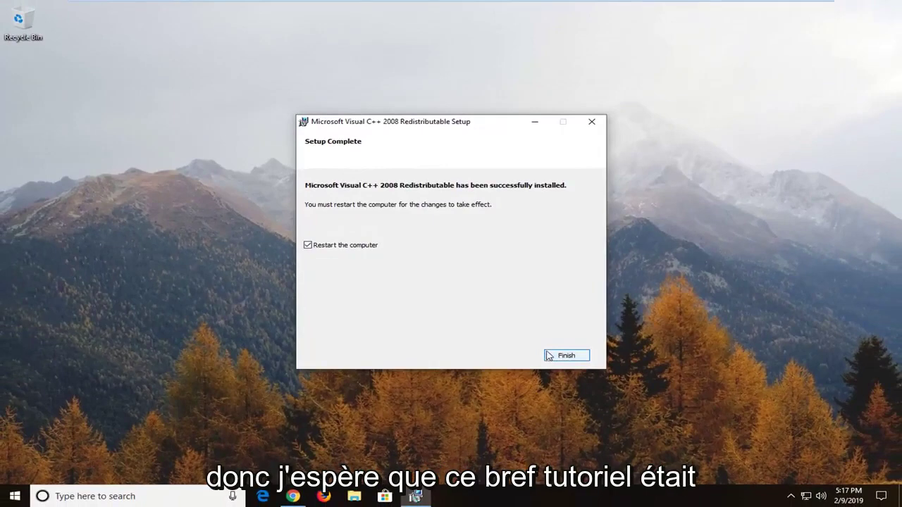
pyautogui.click(535, 122)
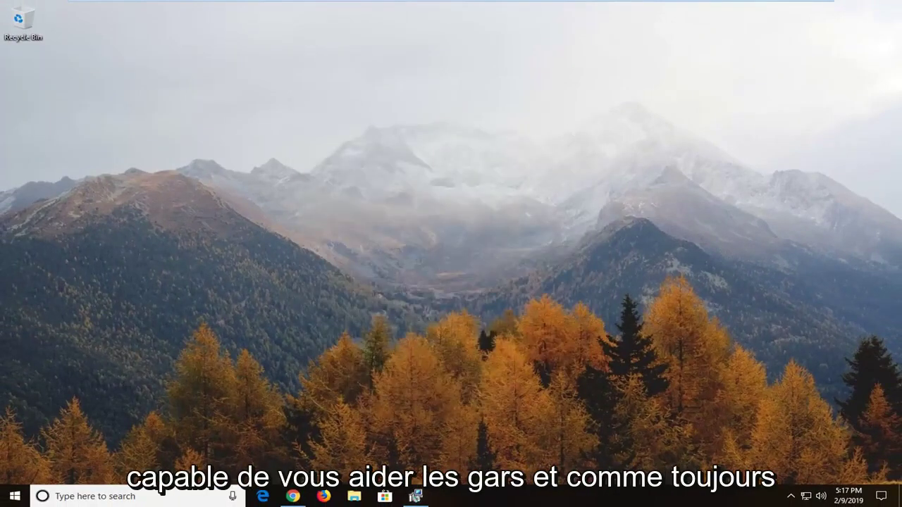